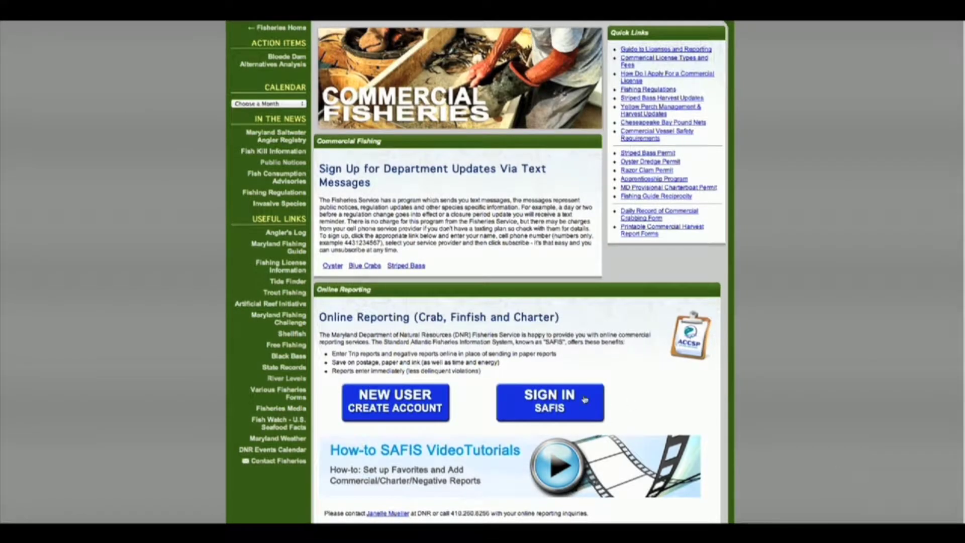
# Sign in to SAFIS with the account credentials.
pyautogui.click(584, 399)
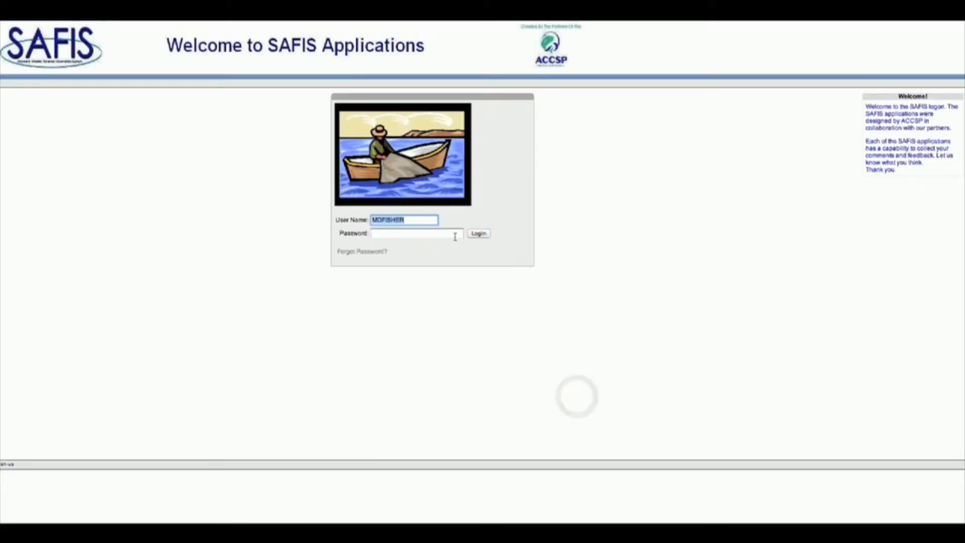
pyautogui.click(454, 236)
pyautogui.write('*')
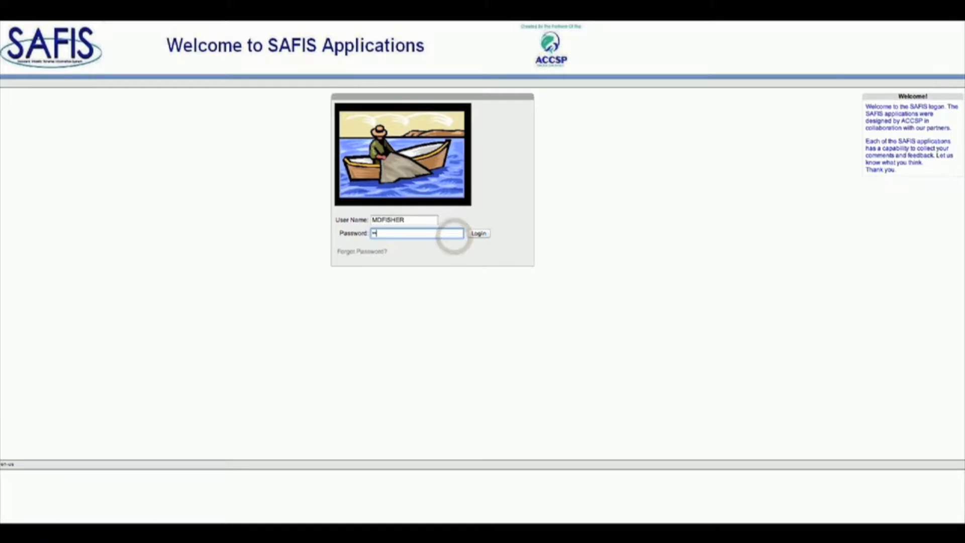
pyautogui.write('**')
pyautogui.press('Return')
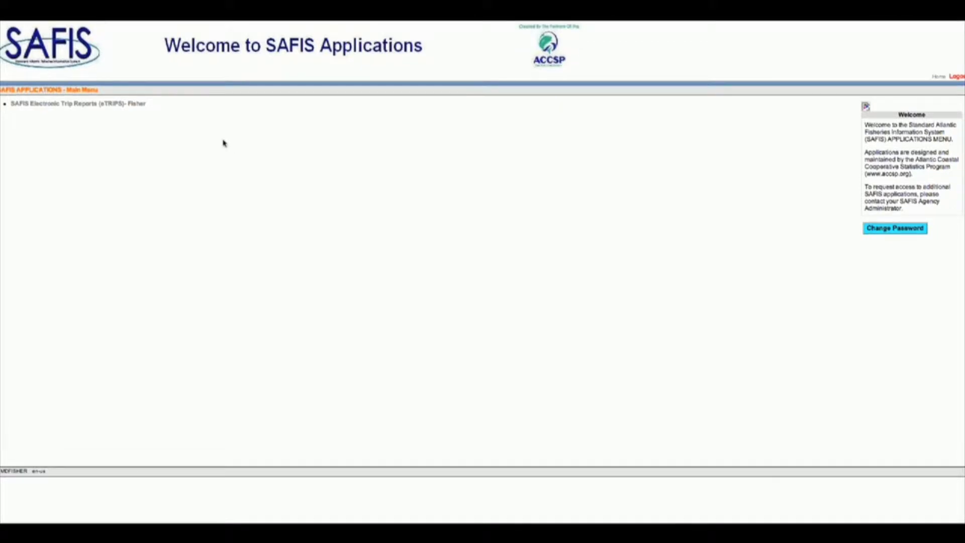
# Open the SAFIS Electronic Trip Reports (eTRIPS) Fisher application from the main menu.
pyautogui.click(116, 108)
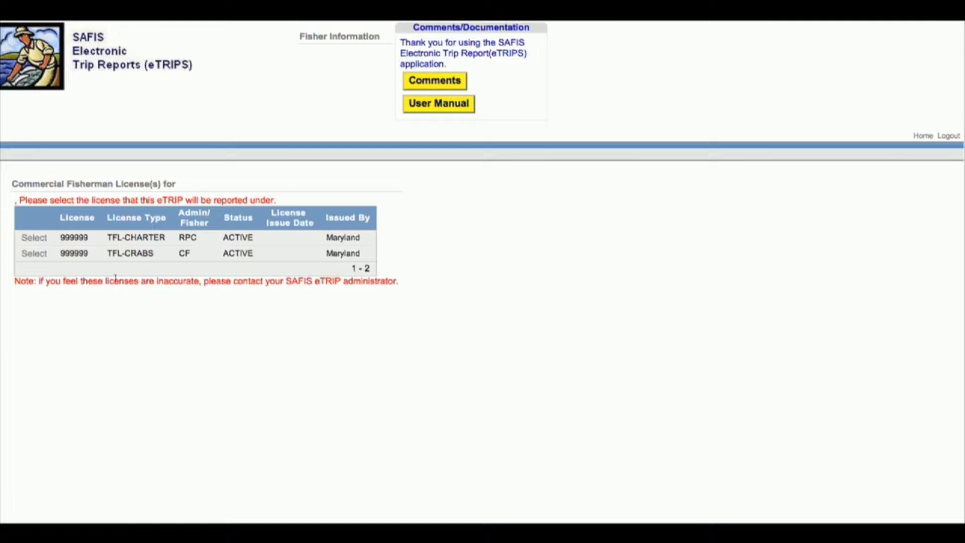
# Choose the TFL-CRABS license for this reporting session.
pyautogui.click(36, 256)
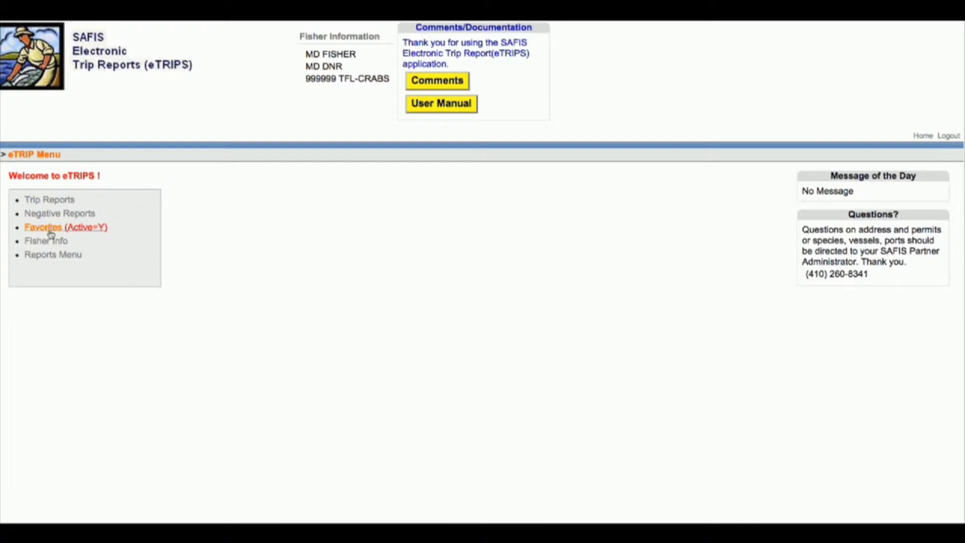
# Open Favorites and scroll down to the Favorite Species table with the blue crab entries.
pyautogui.click(50, 232)
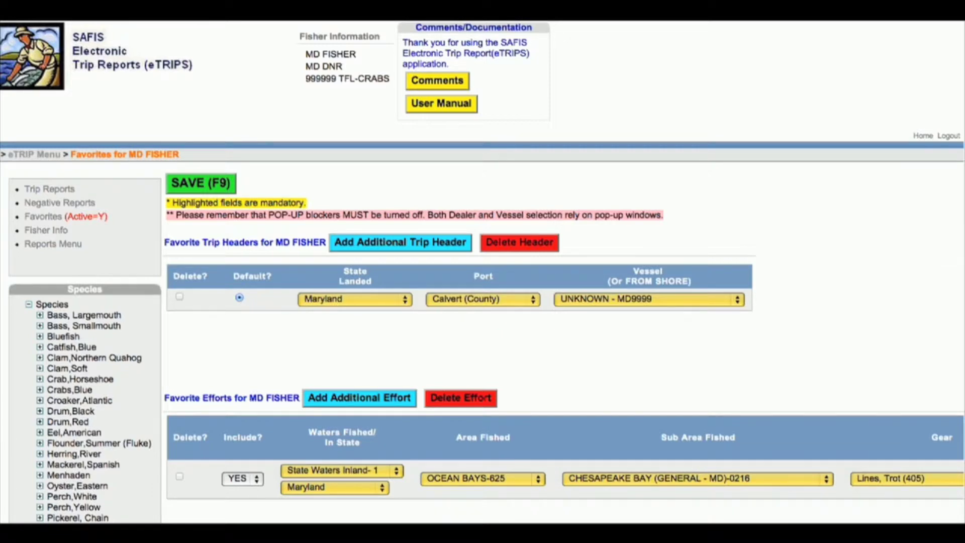
pyautogui.scroll(-4, 319, 213)
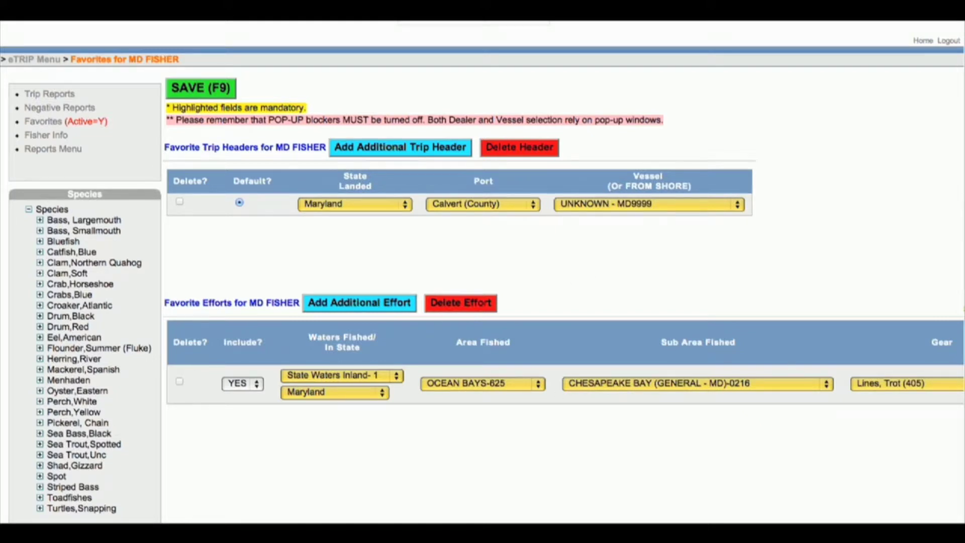
pyautogui.scroll(-2, 482, 276)
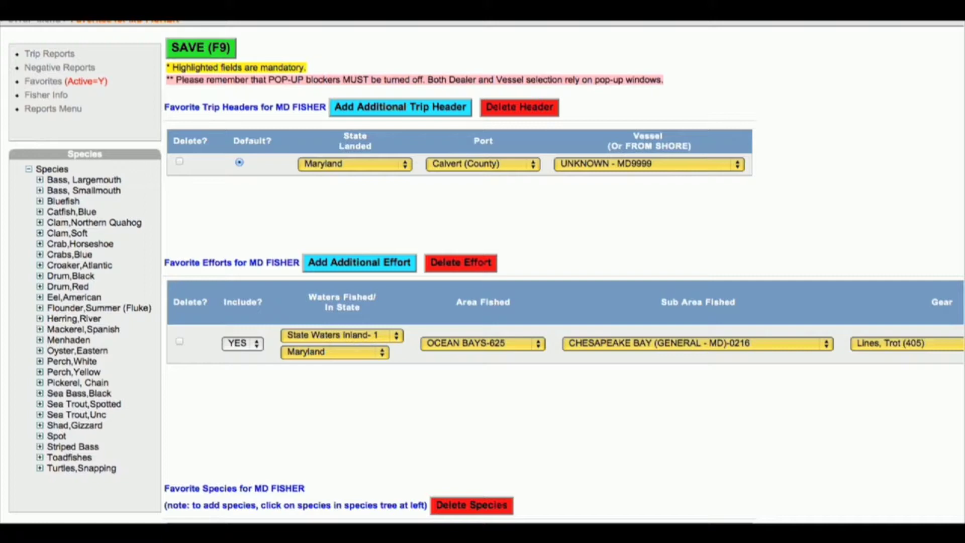
pyautogui.scroll(-4, 219, 343)
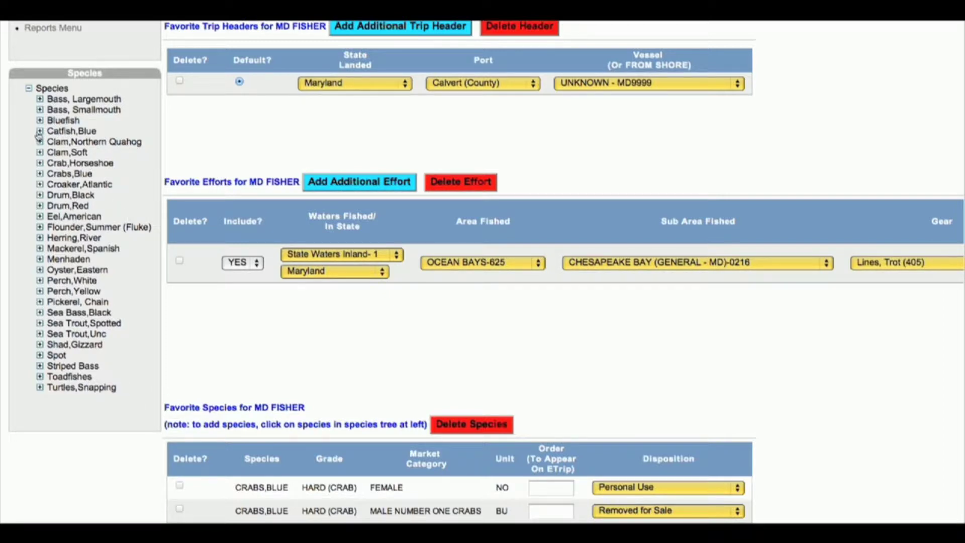
# Expand Crabs,Blue in the species tree and add Male Number Two Crabs to the favorites.
pyautogui.click(39, 175)
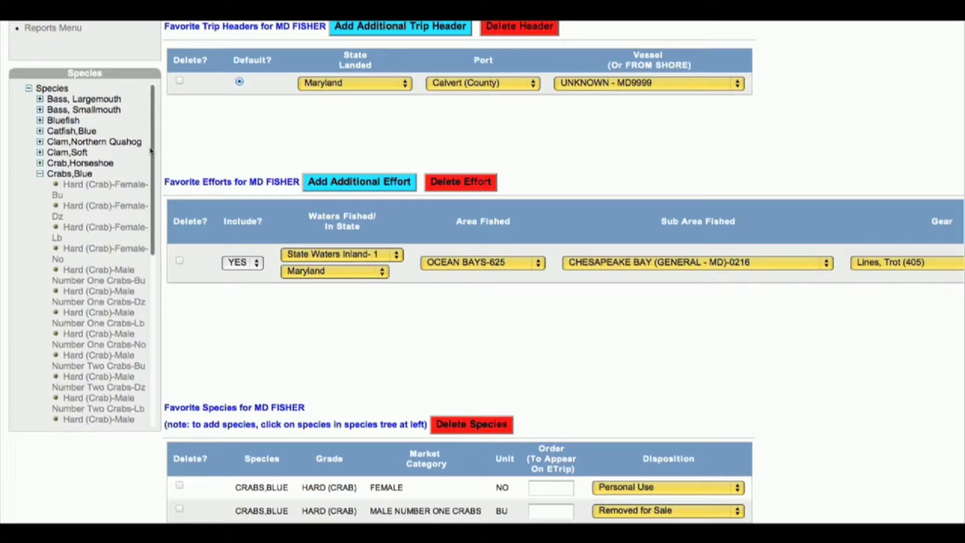
pyautogui.moveTo(151, 151); pyautogui.dragTo(154, 200)
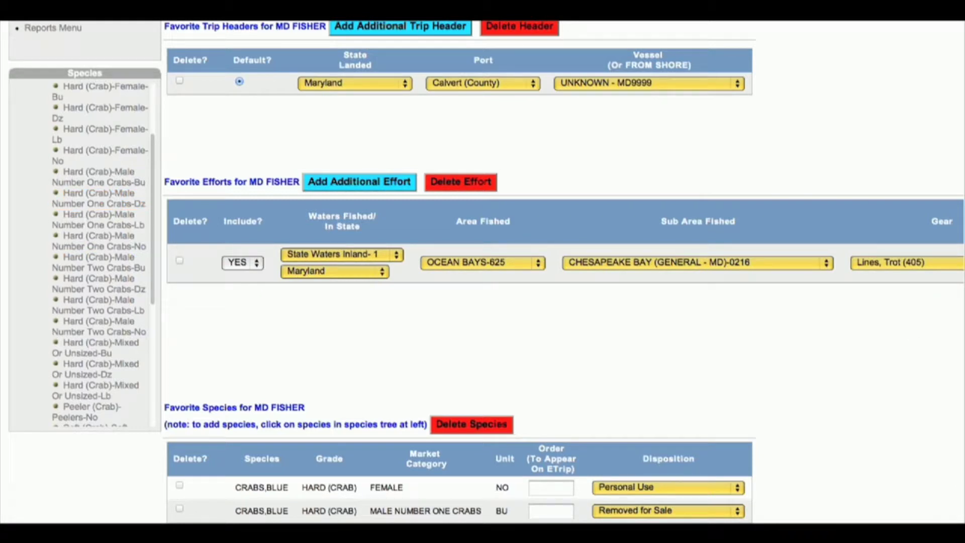
pyautogui.scroll(-3, 937, 419)
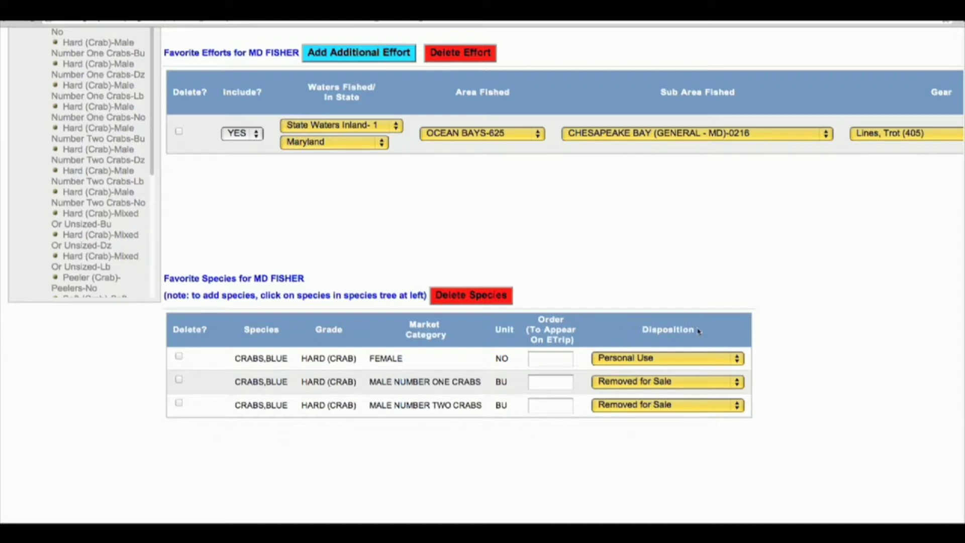
# Review the female crab disposition choices without changing them, then scroll to Favorite Dealers.
pyautogui.click(733, 357)
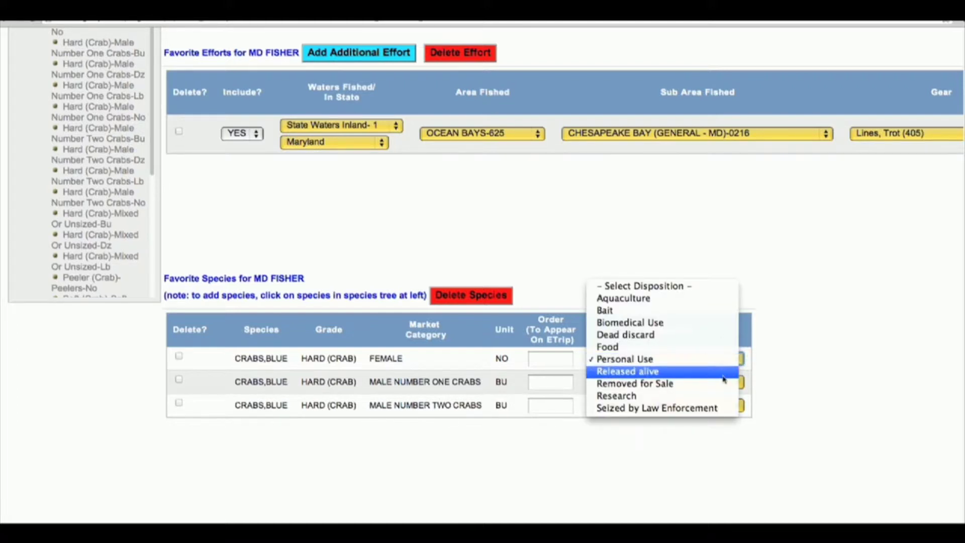
pyautogui.click(801, 379)
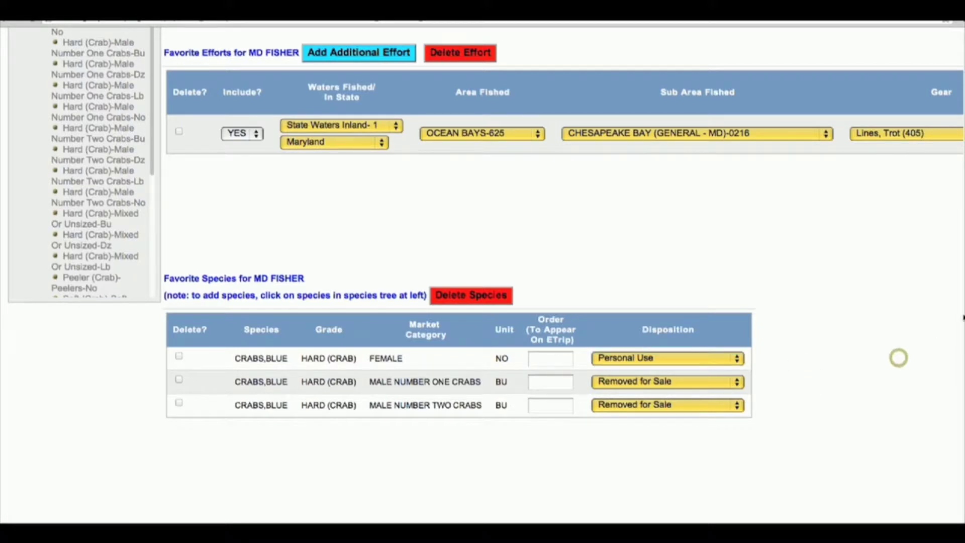
pyautogui.scroll(-3, 913, 353)
pyautogui.scroll(-5, 955, 311)
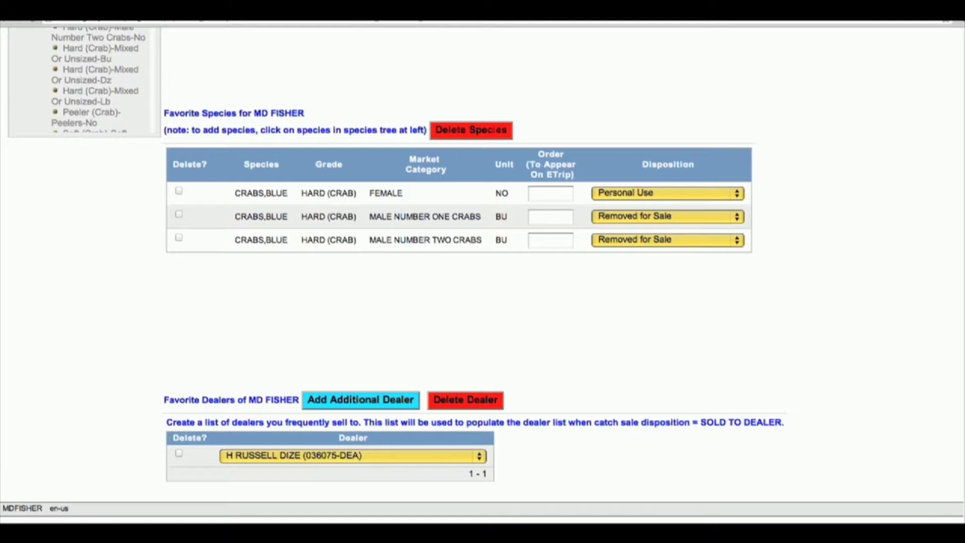
pyautogui.scroll(10, 958, 422)
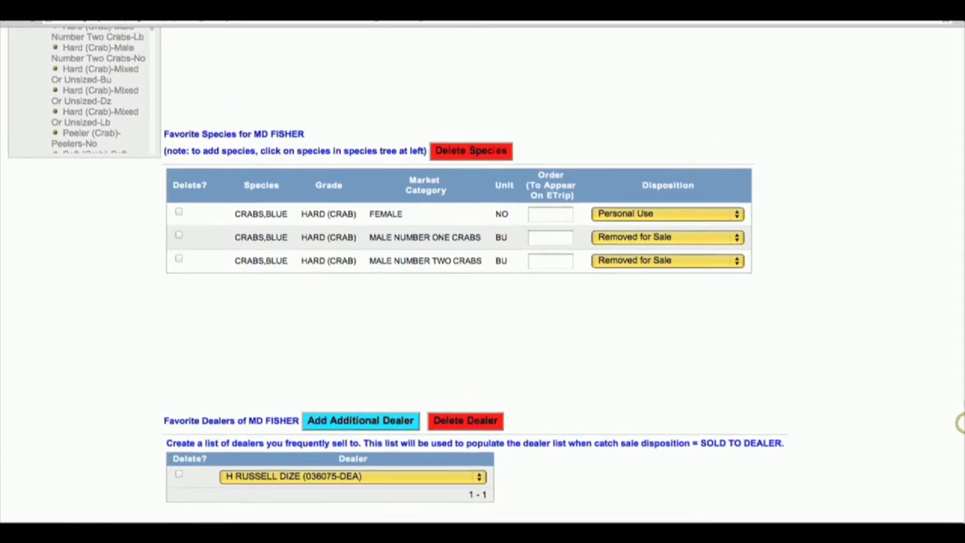
pyautogui.scroll(2, 938, 183)
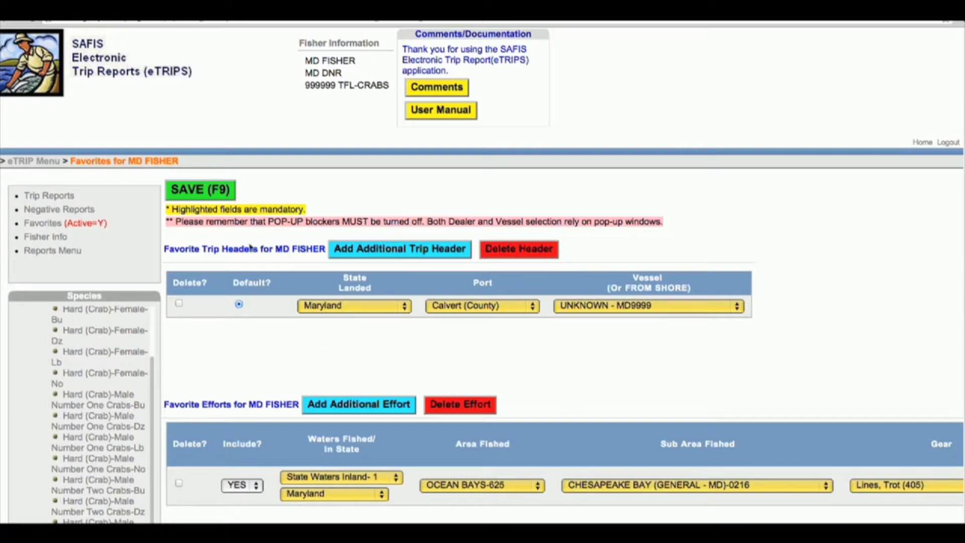
# Save the favorites with SAVE (F9).
pyautogui.click(196, 198)
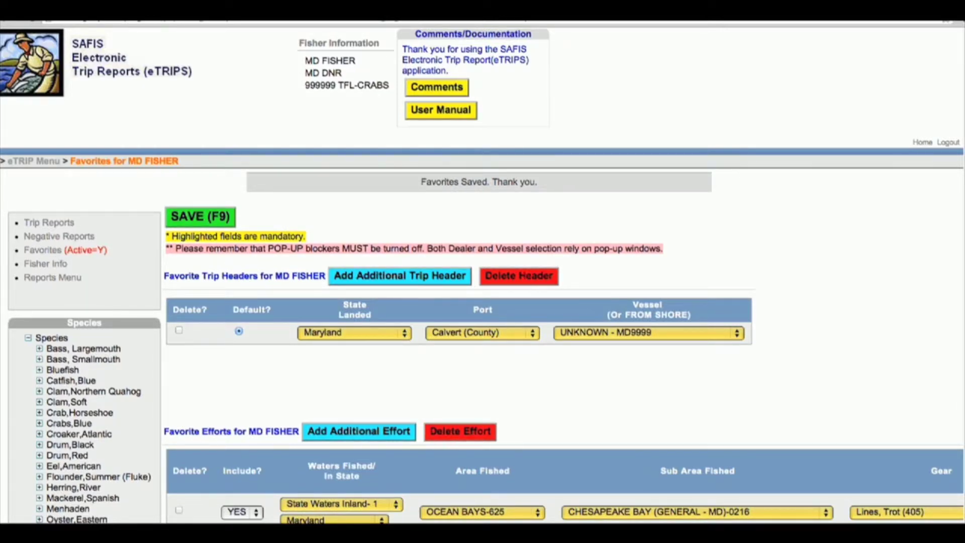
# Start a new trip report from the trip reports list.
pyautogui.click(70, 223)
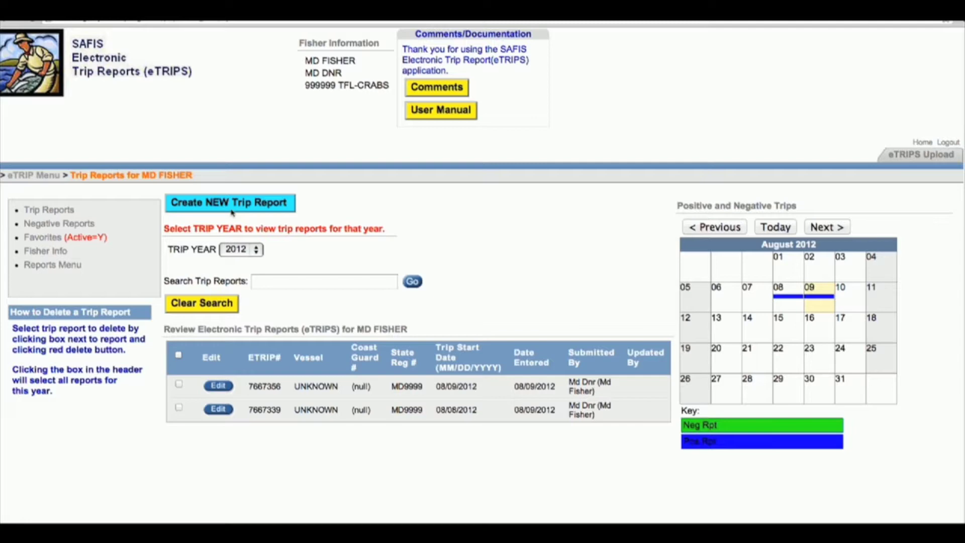
pyautogui.click(232, 210)
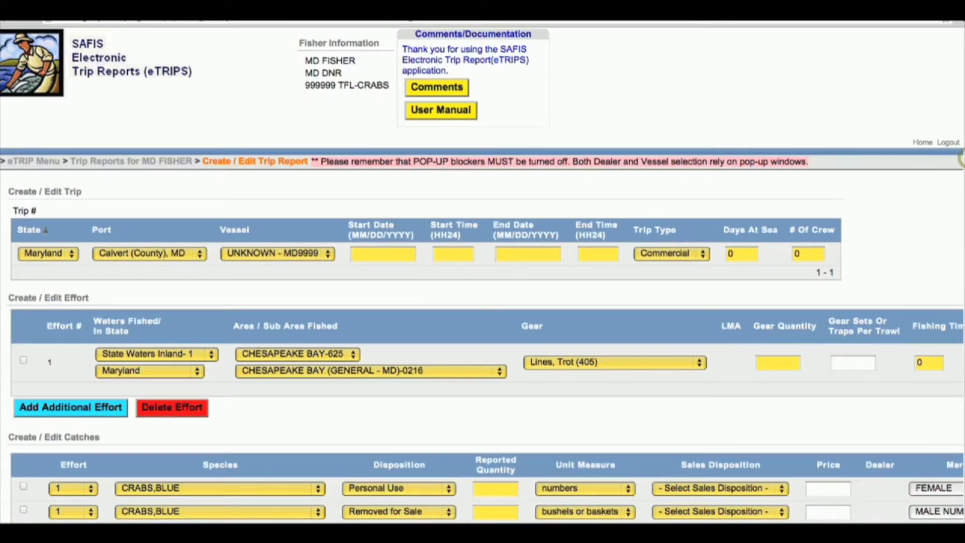
pyautogui.scroll(-3, 483, 302)
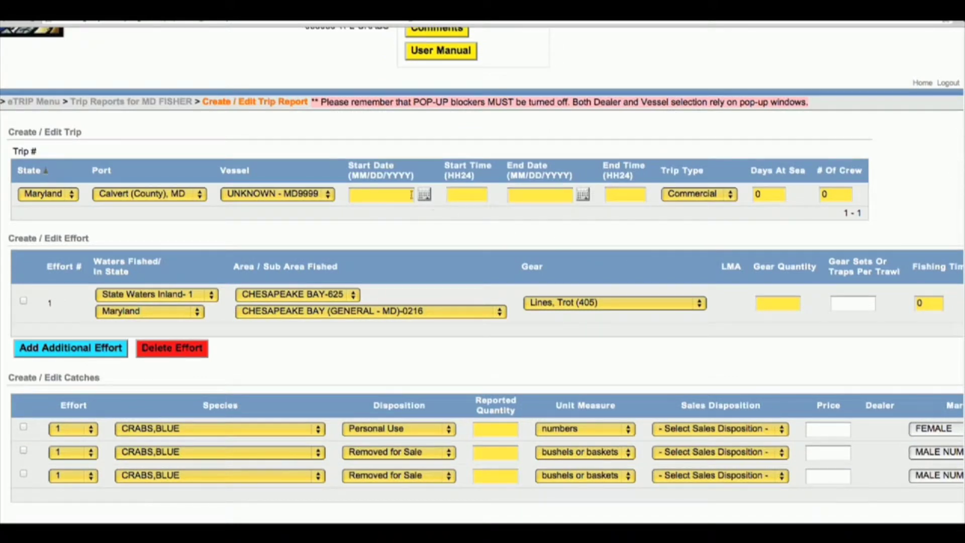
# Set the trip to 08/05/2012, 0600 to 1300, with 1 day at sea and 1 crew.
pyautogui.click(421, 196)
pyautogui.click(423, 195)
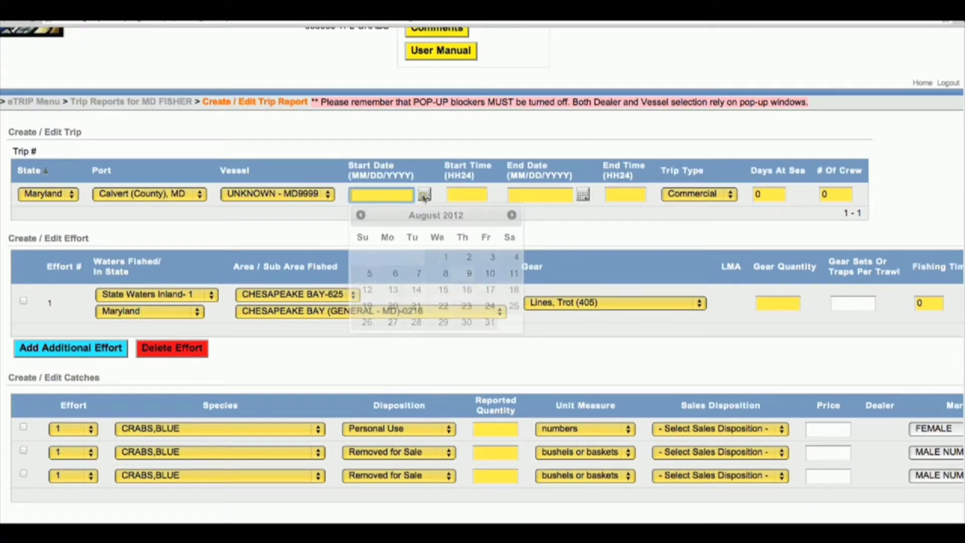
pyautogui.click(369, 274)
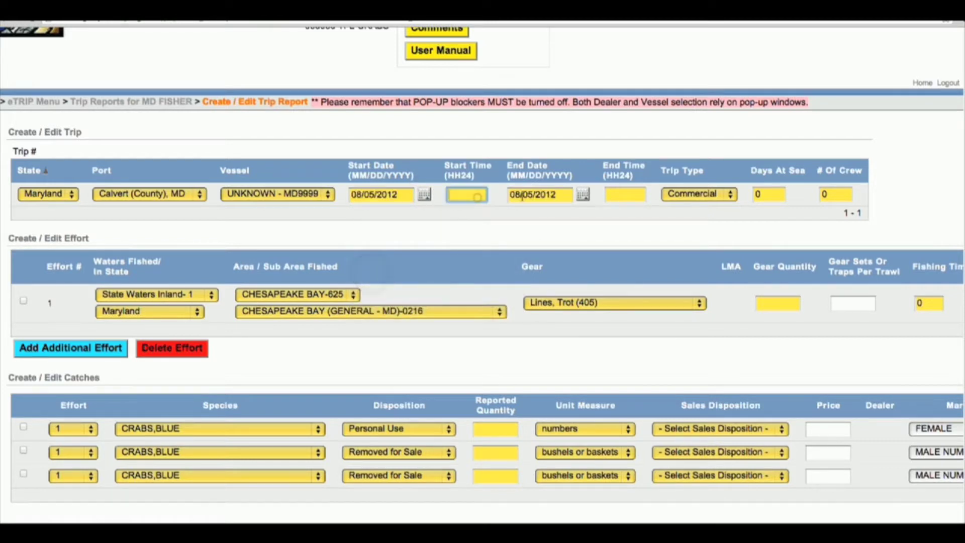
pyautogui.click(474, 195)
pyautogui.write('0600')
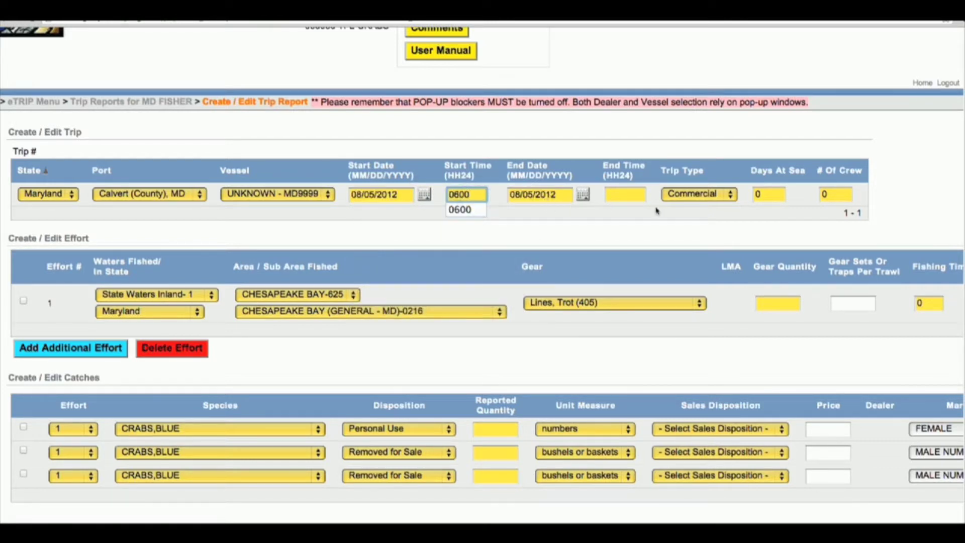
pyautogui.click(622, 195)
pyautogui.write('130')
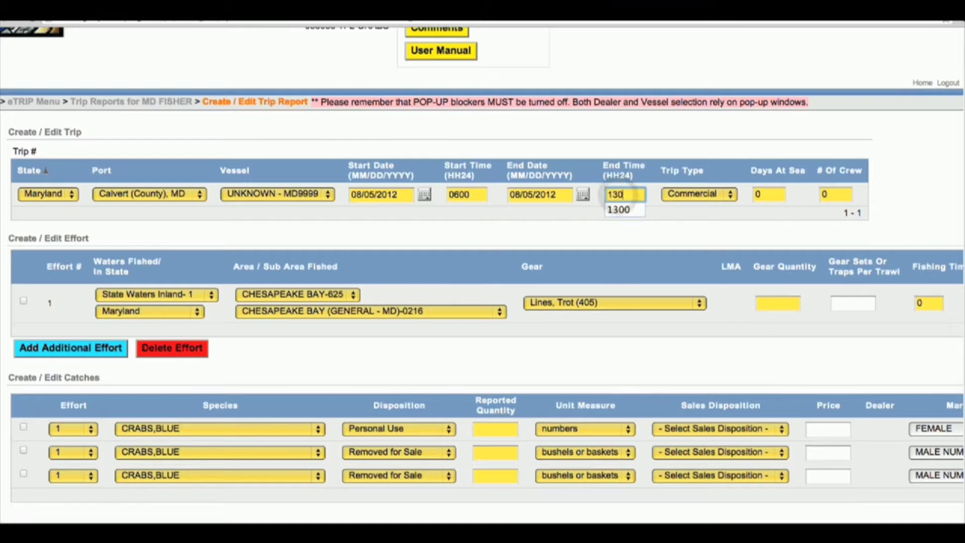
pyautogui.write('0')
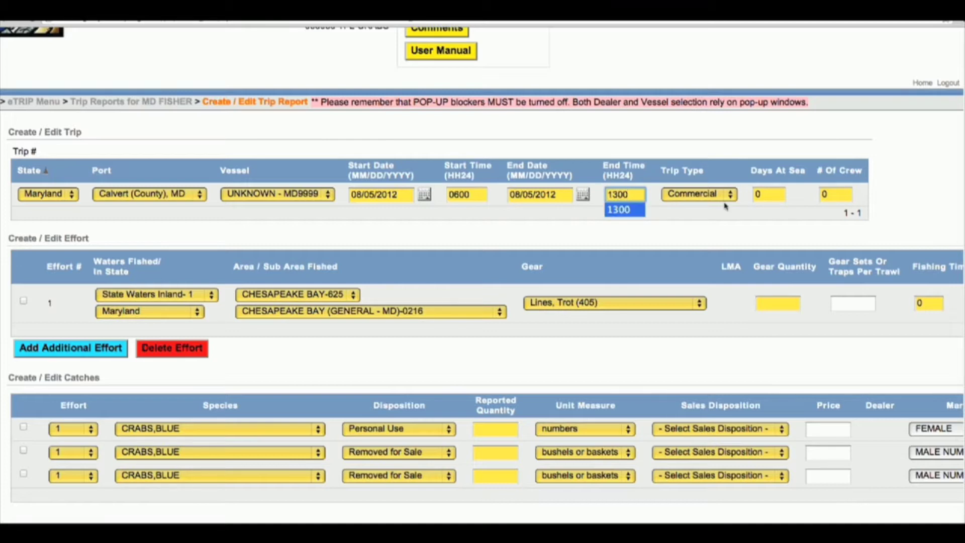
pyautogui.doubleClick(760, 194)
pyautogui.write('1')
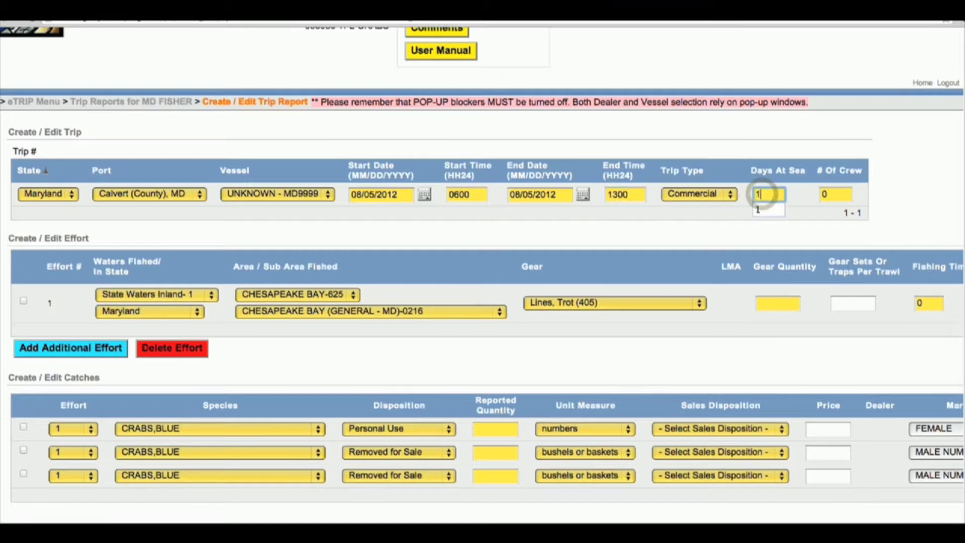
pyautogui.press('Tab')
pyautogui.write('1')
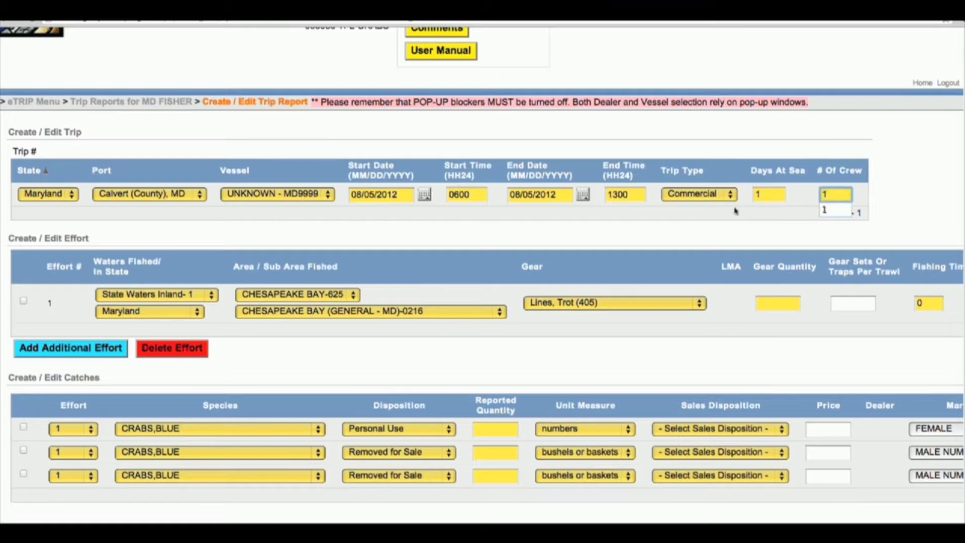
pyautogui.click(725, 231)
# Enter the trotline effort: gear quantity 1000, fishing time 4 hours, 1000 total gear in water.
pyautogui.click(796, 303)
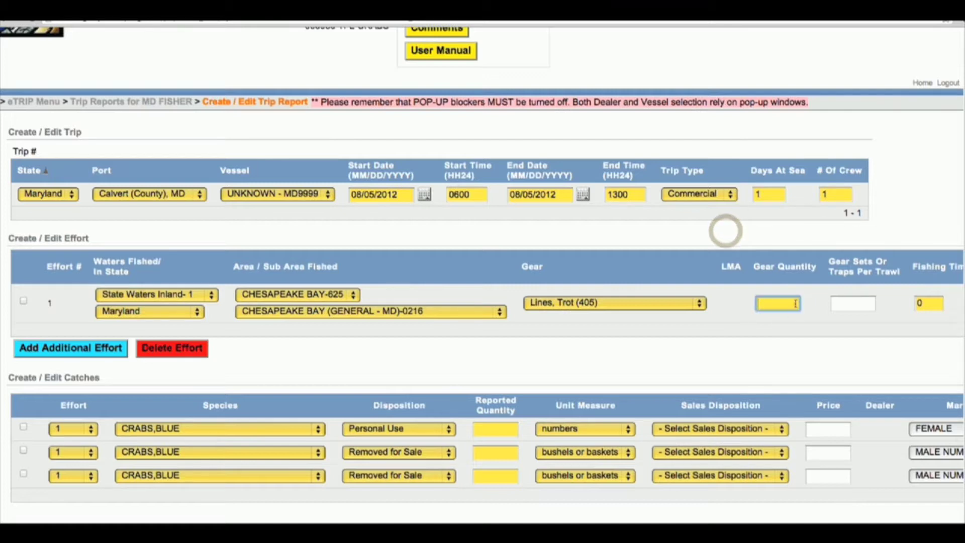
pyautogui.write('1000')
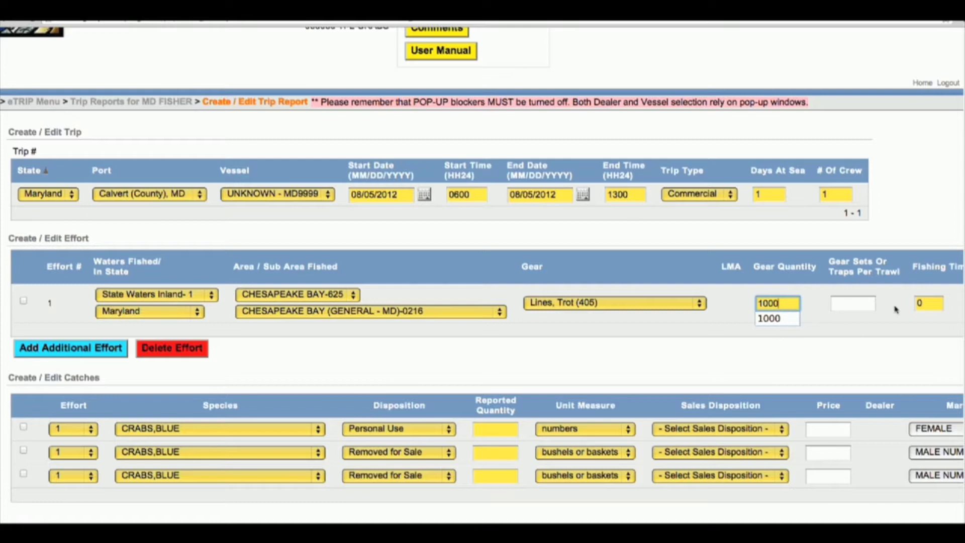
pyautogui.click(924, 302)
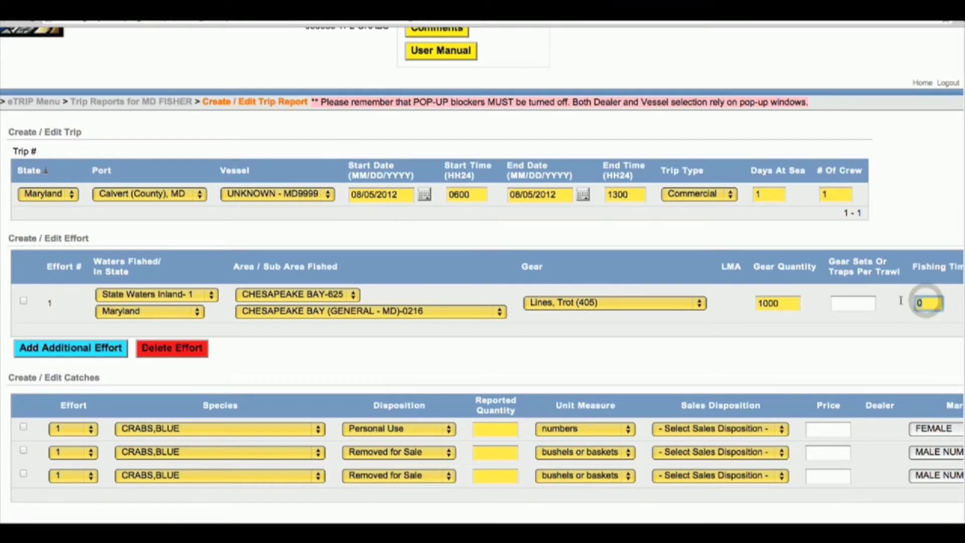
pyautogui.write('4')
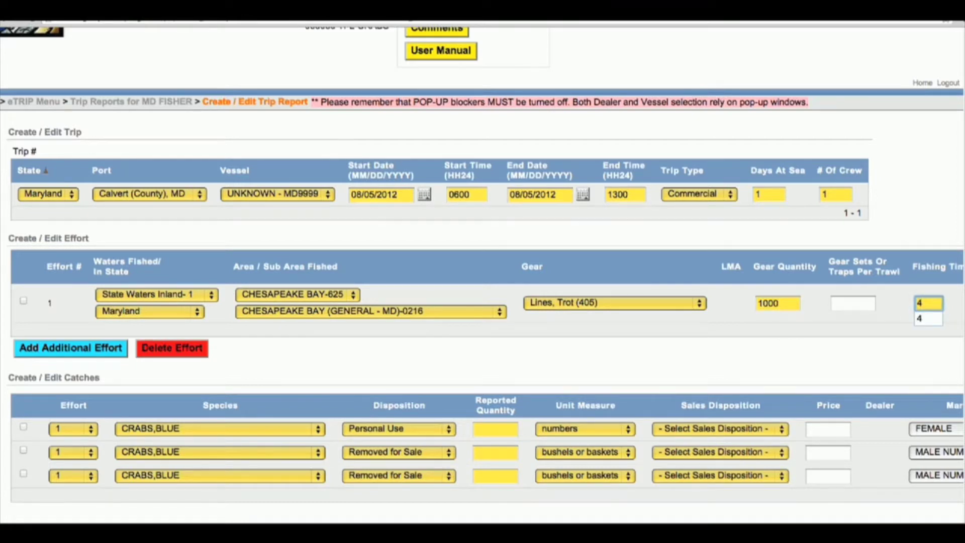
pyautogui.press('Tab')
pyautogui.click(860, 300)
pyautogui.write('1')
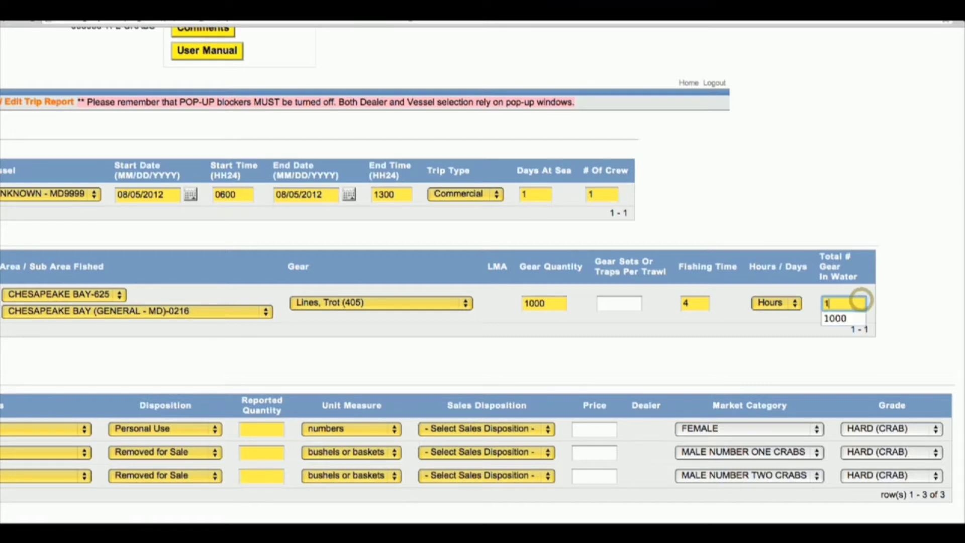
pyautogui.write('000')
pyautogui.click(789, 351)
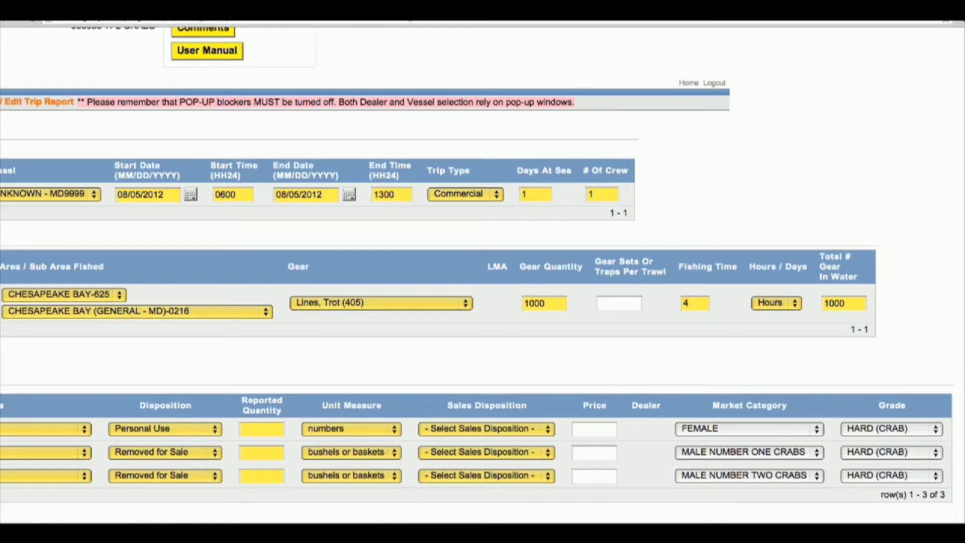
pyautogui.scroll(-5, 842, 293)
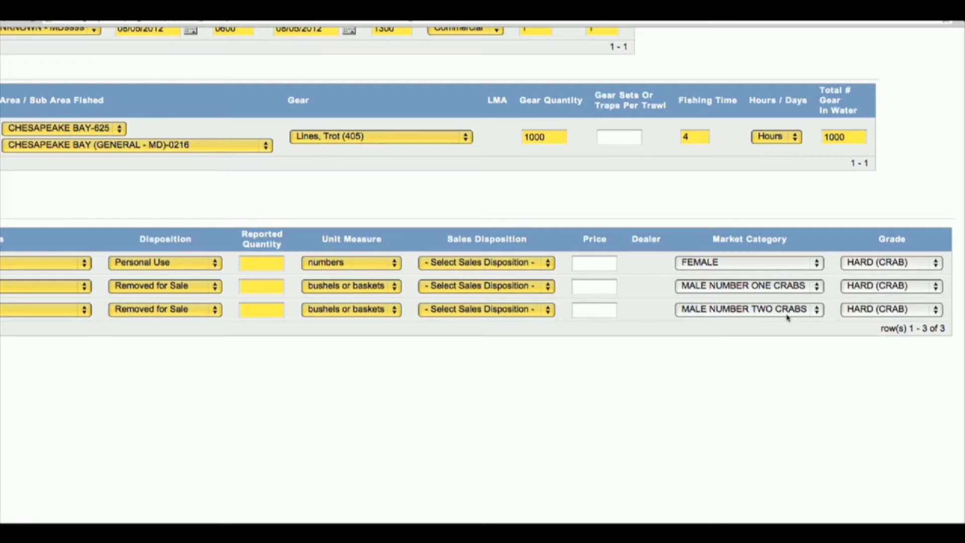
# Enter 3 as the reported quantity for the Male Number One Crabs row.
pyautogui.click(263, 289)
pyautogui.write('3')
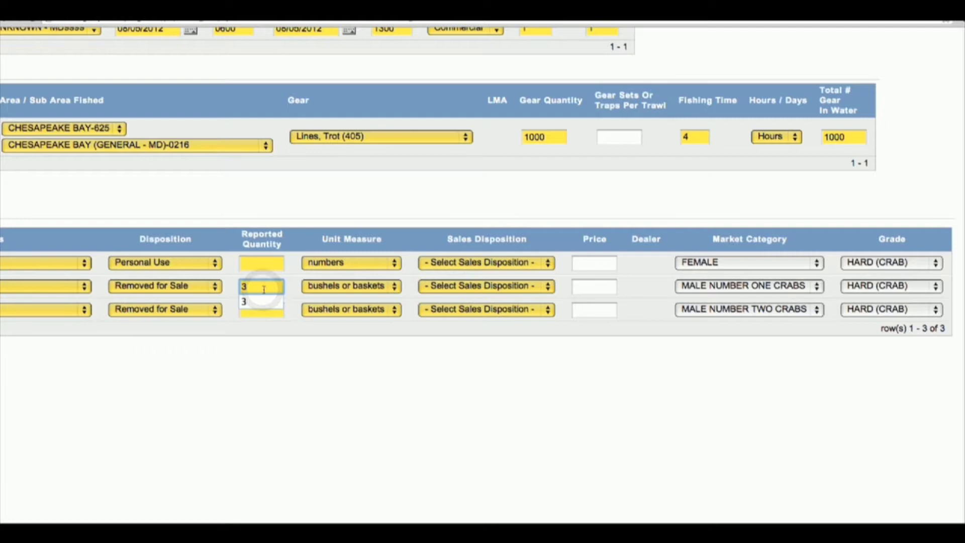
pyautogui.click(272, 316)
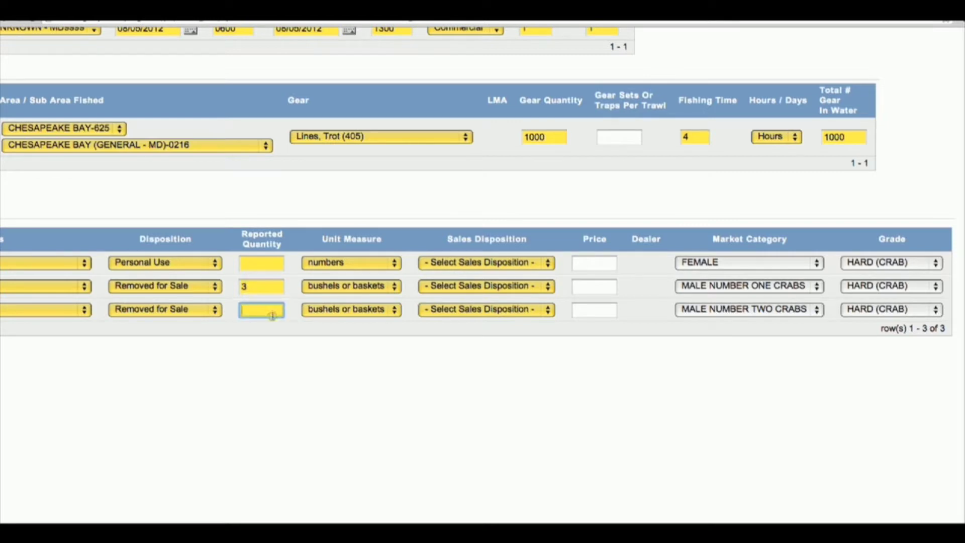
pyautogui.click(266, 264)
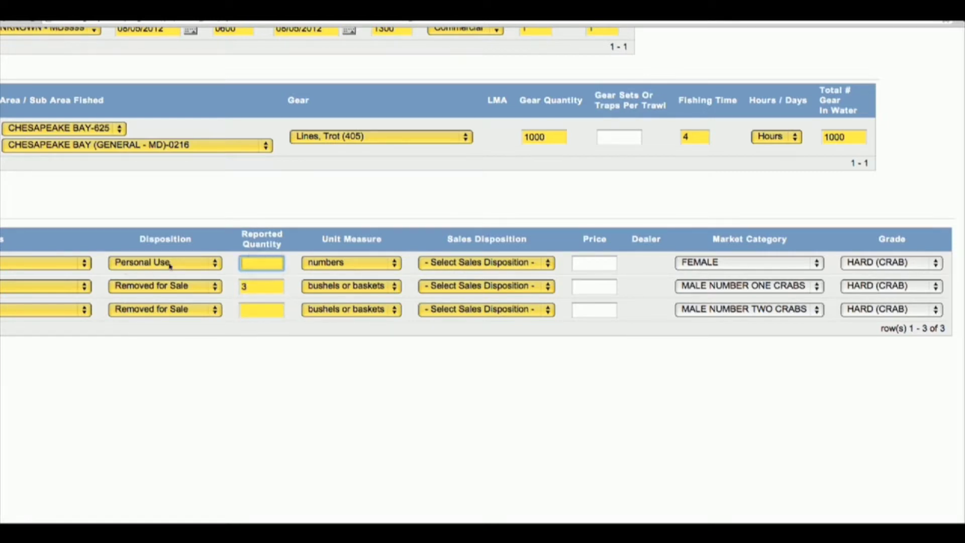
# Set row two's sales disposition to Private/Dockside Sale, leaving row one unchanged.
pyautogui.click(531, 269)
pyautogui.click(529, 267)
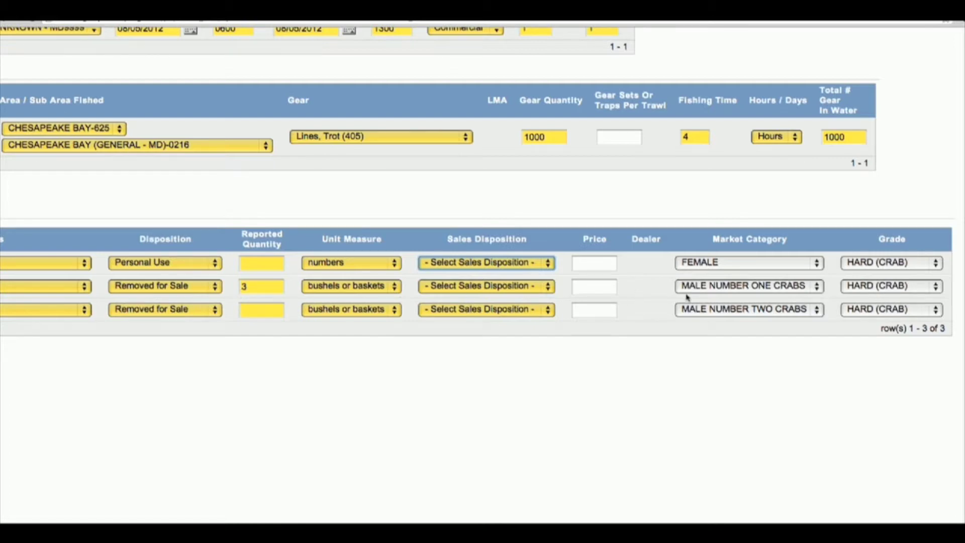
pyautogui.click(537, 288)
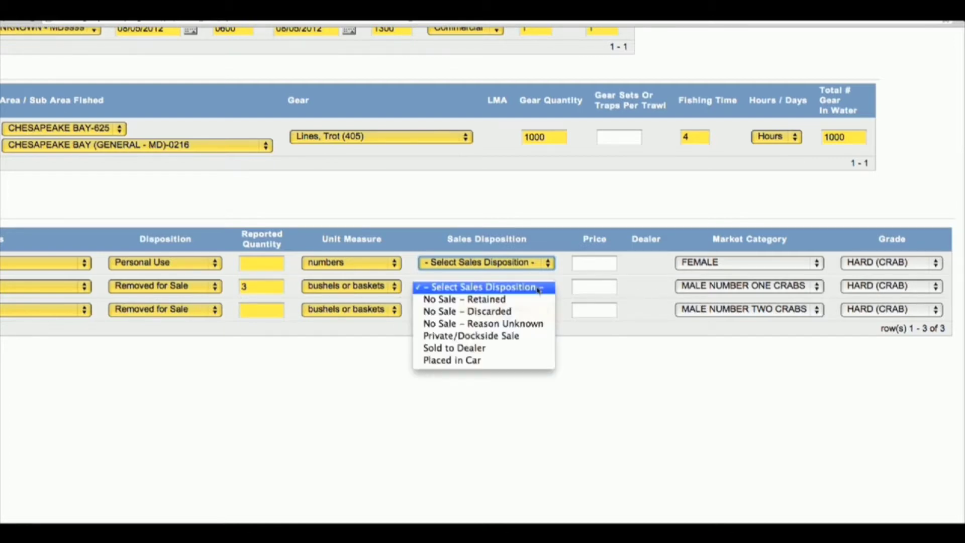
pyautogui.click(533, 336)
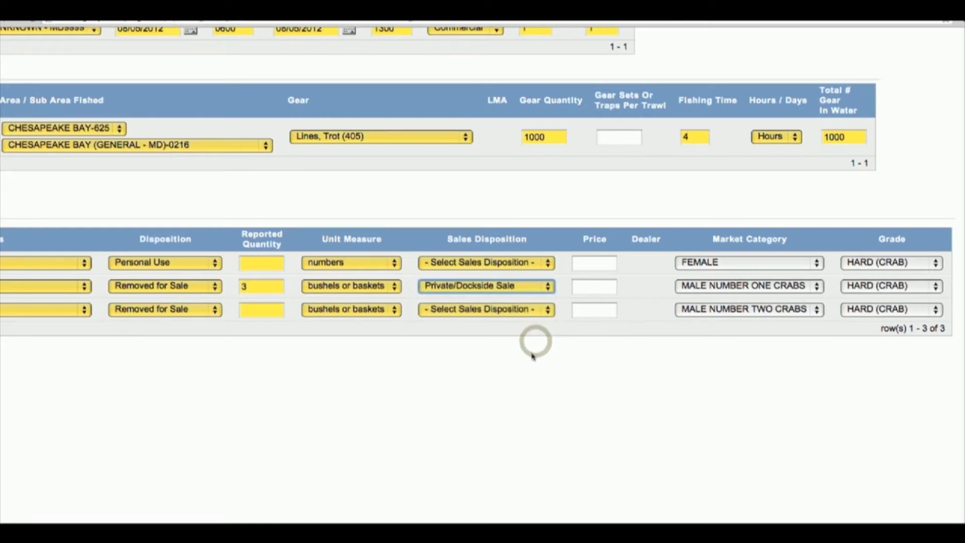
pyautogui.click(549, 389)
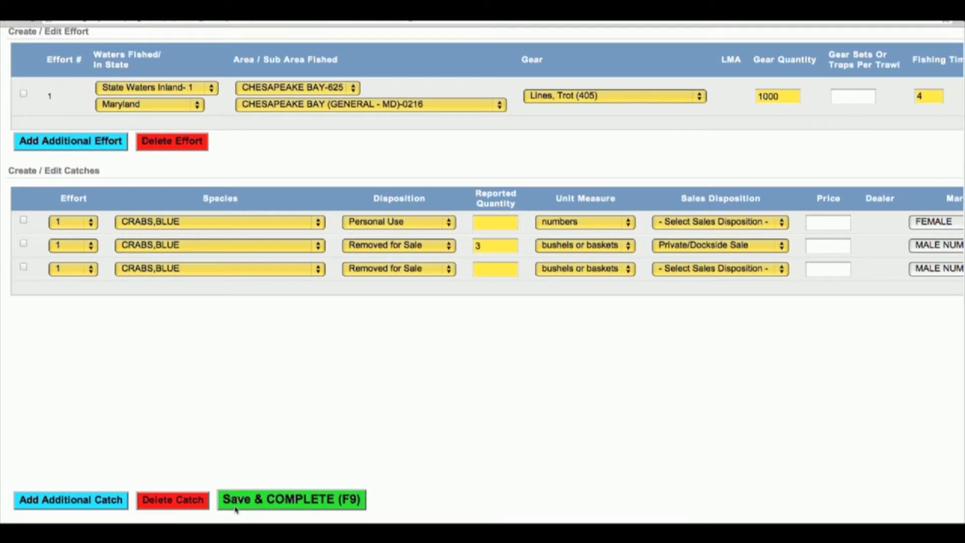
# Save & Complete the crab trip report and mark it approved with YES.
pyautogui.click(236, 508)
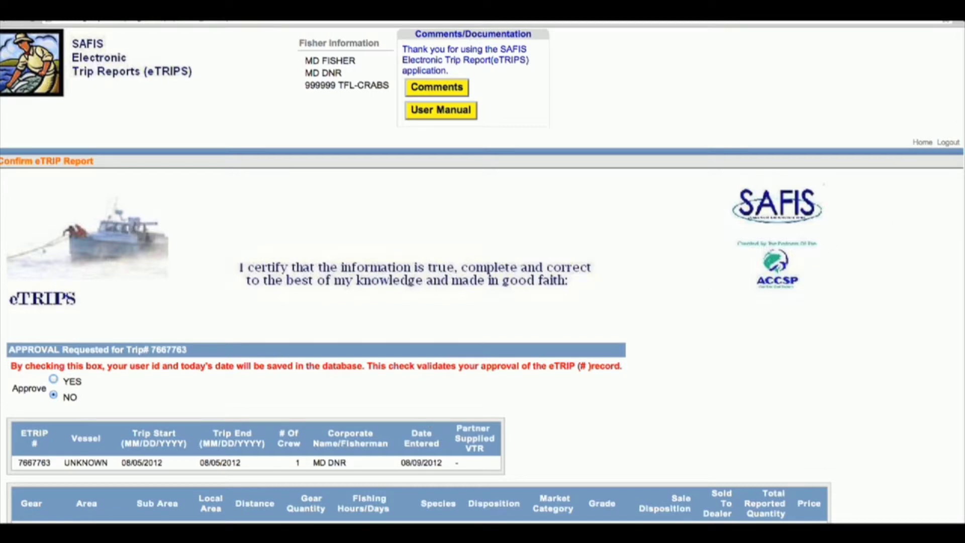
pyautogui.scroll(-3, 483, 302)
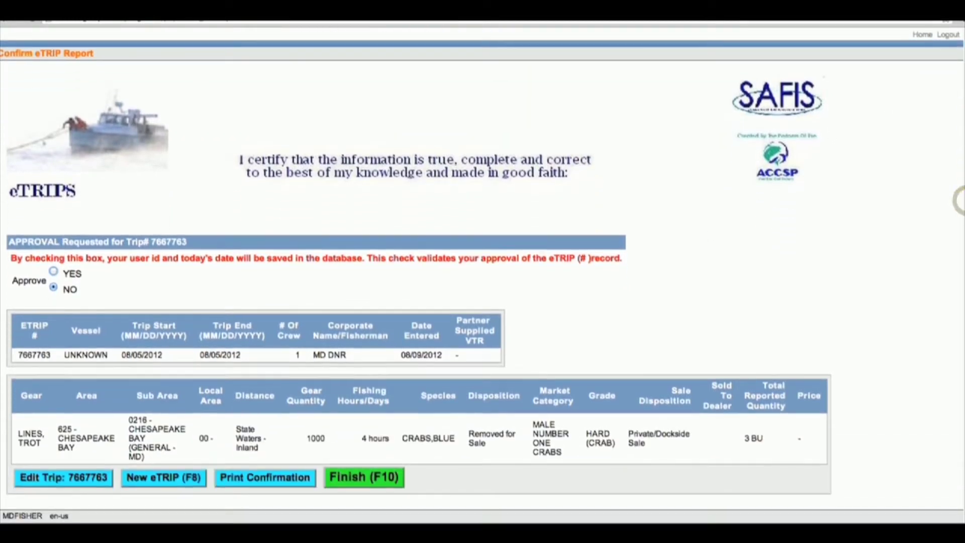
pyautogui.click(54, 272)
pyautogui.scroll(3, 55, 275)
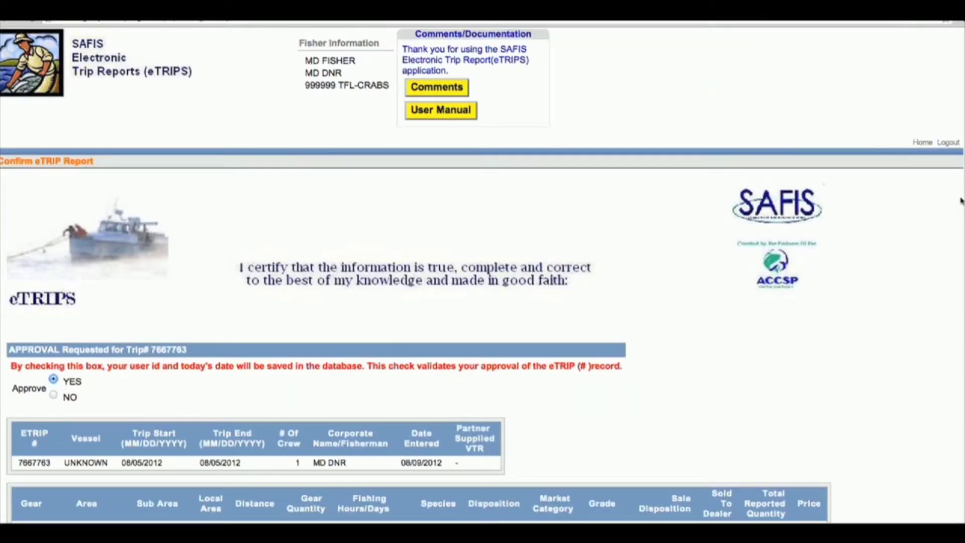
pyautogui.scroll(-3, 691, 291)
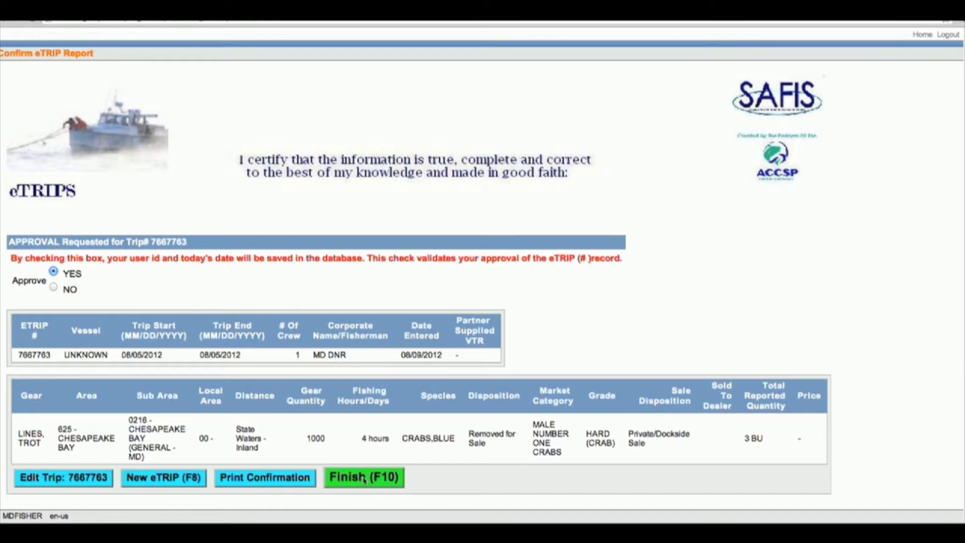
# Finish the approved report with Finish (F10) to return to the Trip Reports list.
pyautogui.click(364, 477)
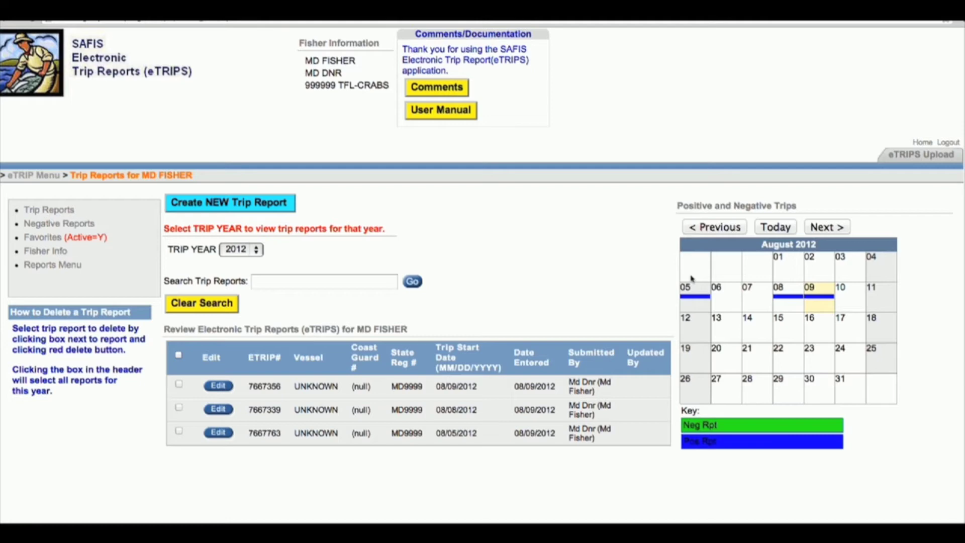
pyautogui.click(718, 227)
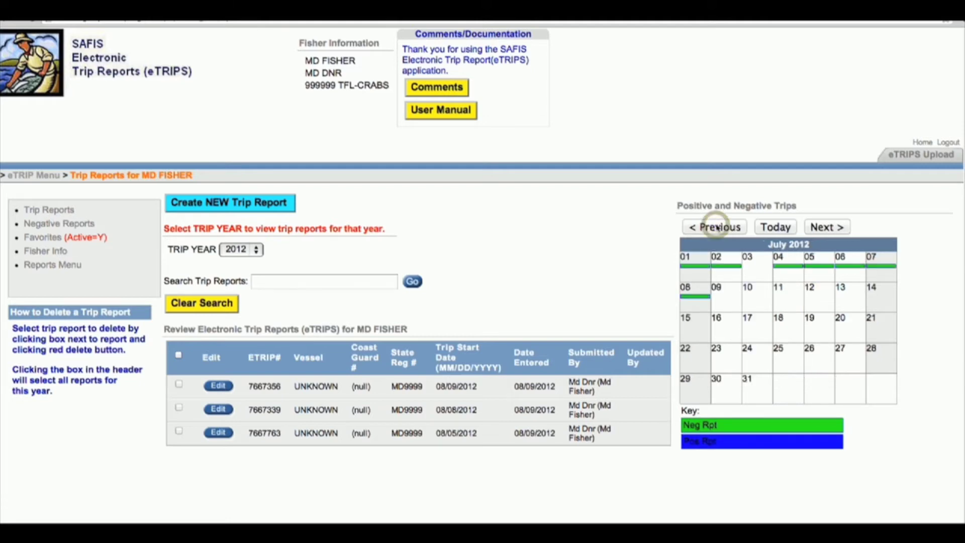
pyautogui.click(817, 229)
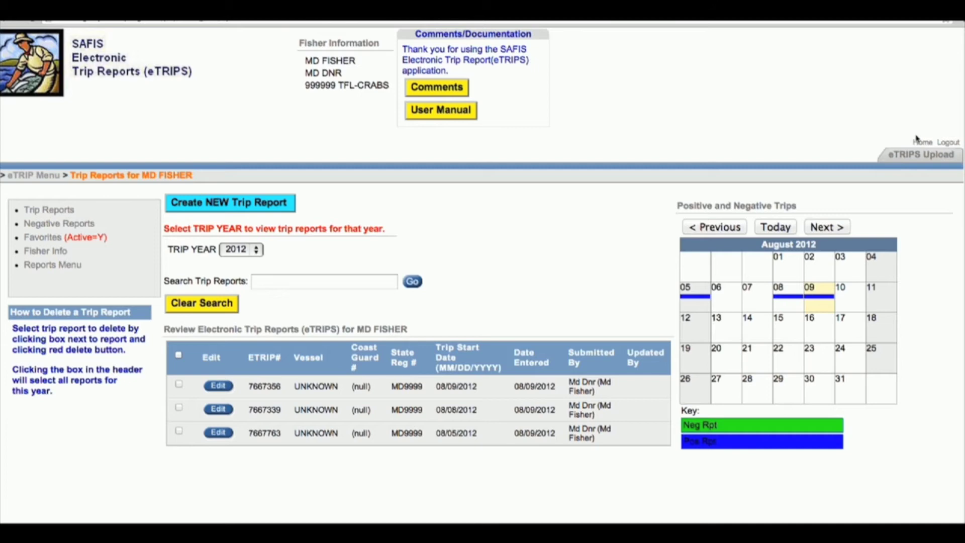
pyautogui.click(921, 143)
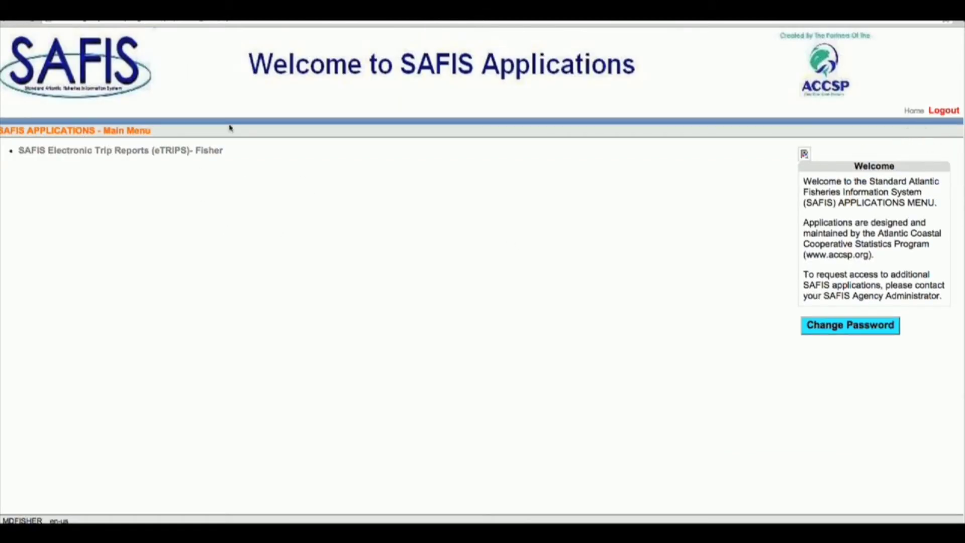
# Open eTRIPS Fisher, select the TFL-CHARTER license, and start a new trip report from Trip Reports.
pyautogui.click(37, 158)
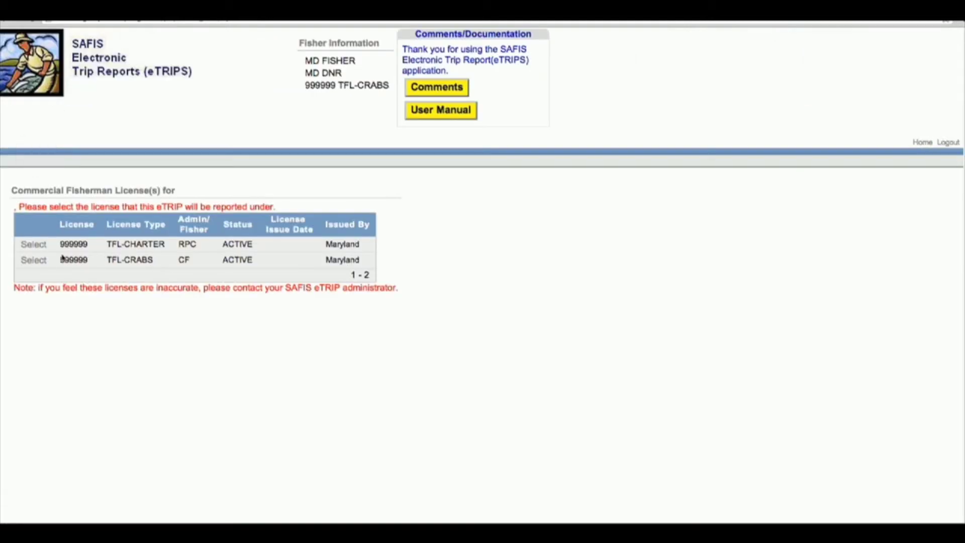
pyautogui.click(34, 246)
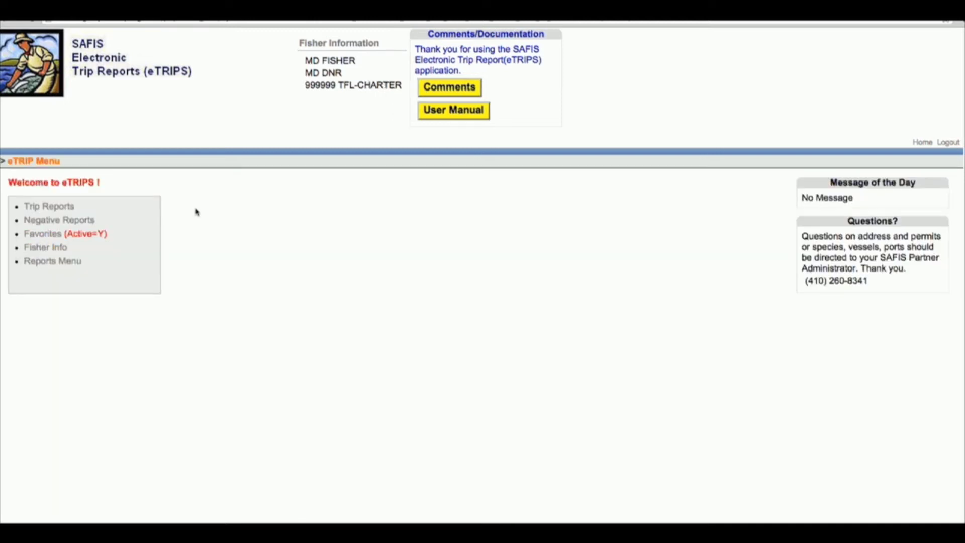
pyautogui.click(50, 207)
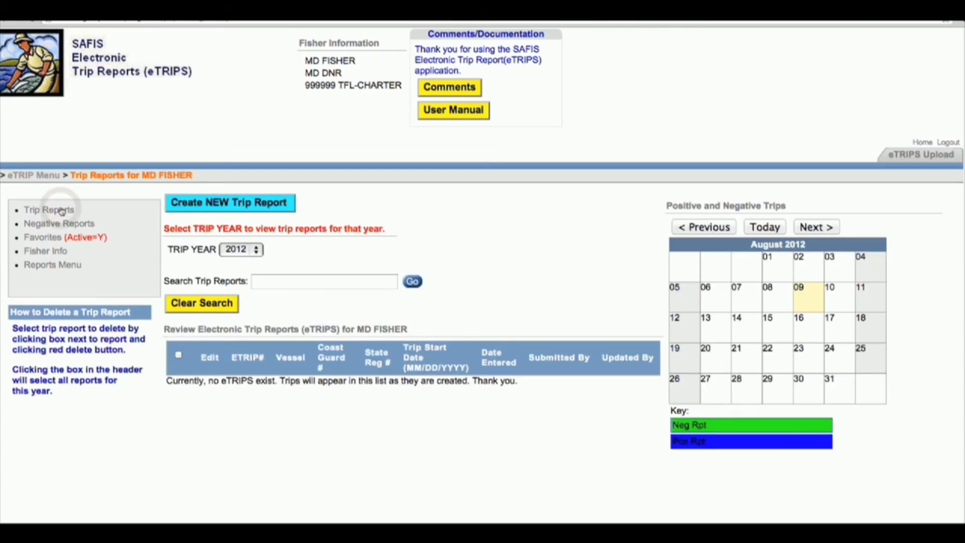
pyautogui.click(203, 210)
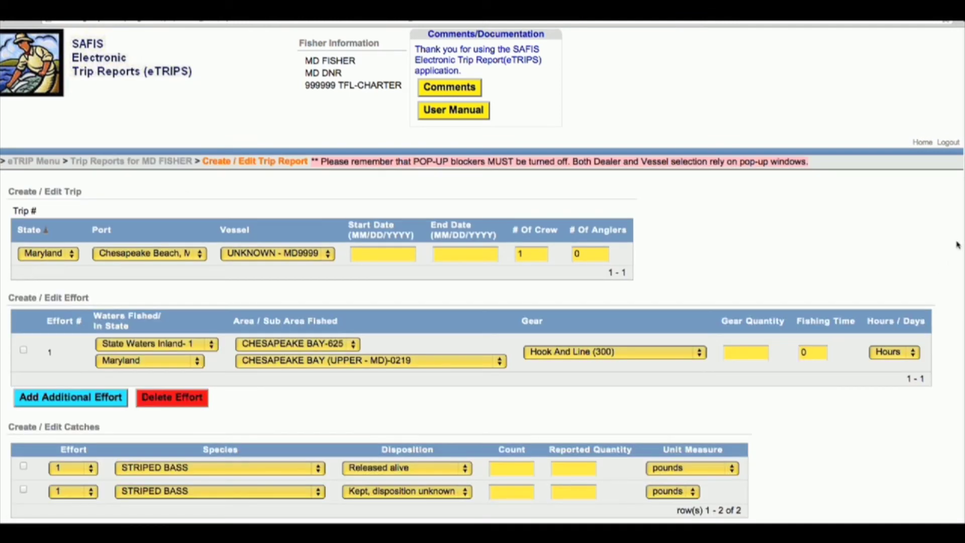
# Scroll through the new trip report form to review its Hook And Line (300) effort and striped bass rows.
pyautogui.scroll(-3, 961, 208)
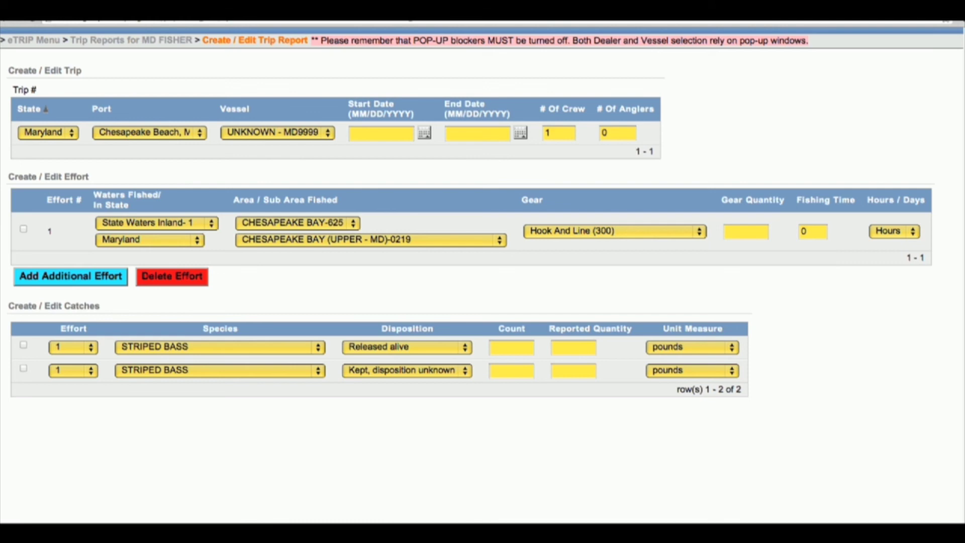
pyautogui.scroll(-5, 482, 271)
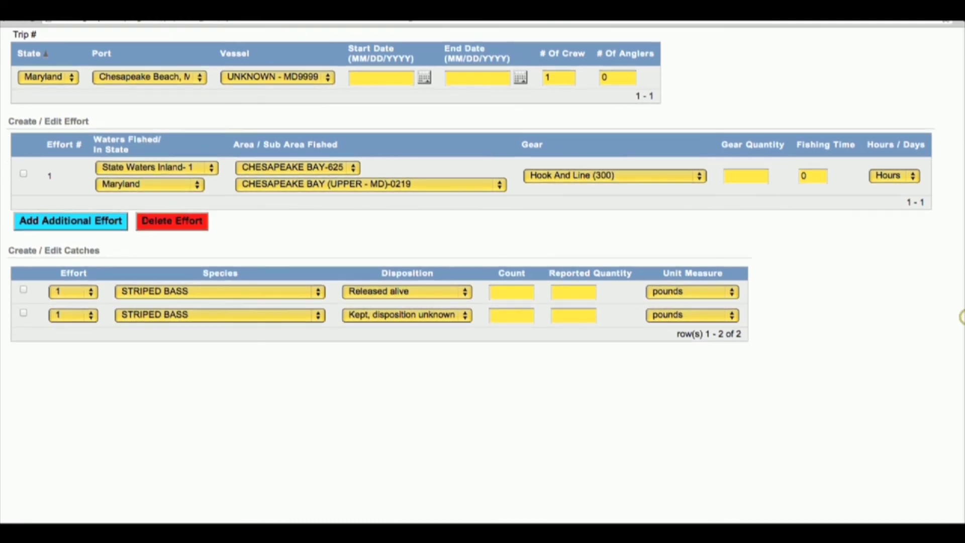
pyautogui.scroll(6, 482, 201)
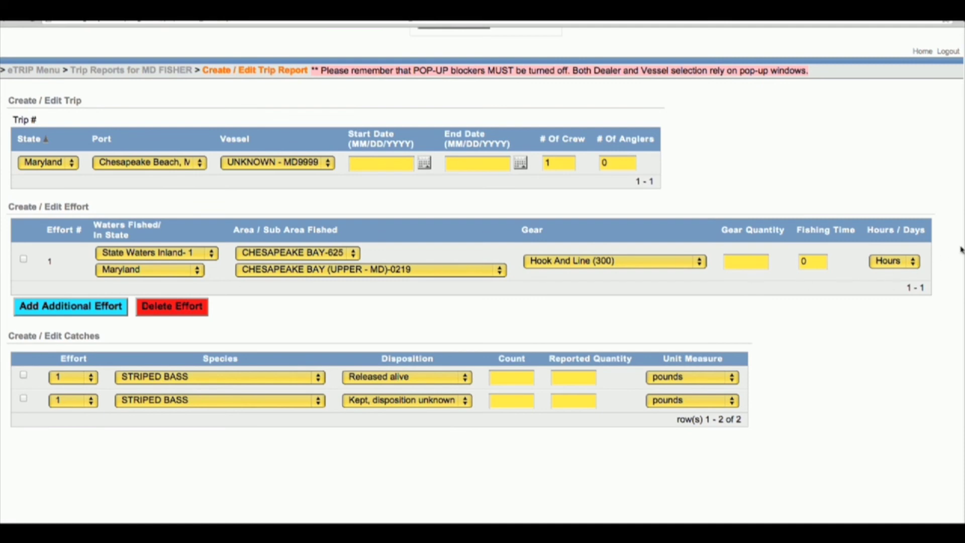
pyautogui.scroll(3, 962, 244)
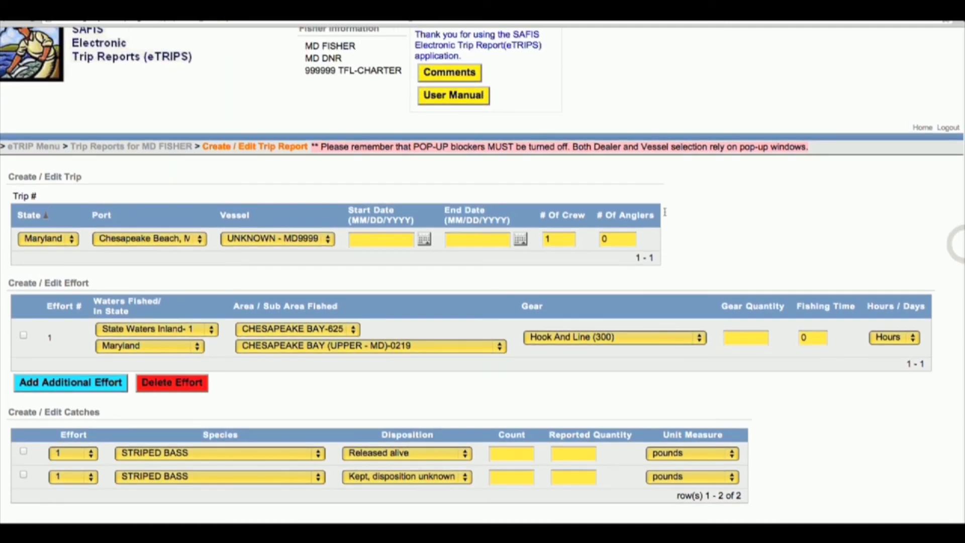
# Go back to the eTRIP Menu welcome page from the breadcrumb bar.
pyautogui.click(42, 148)
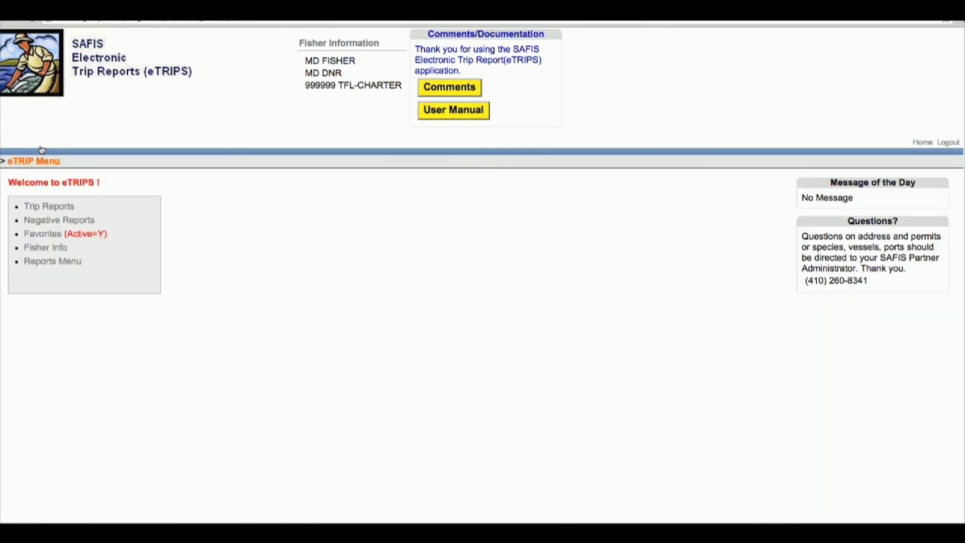